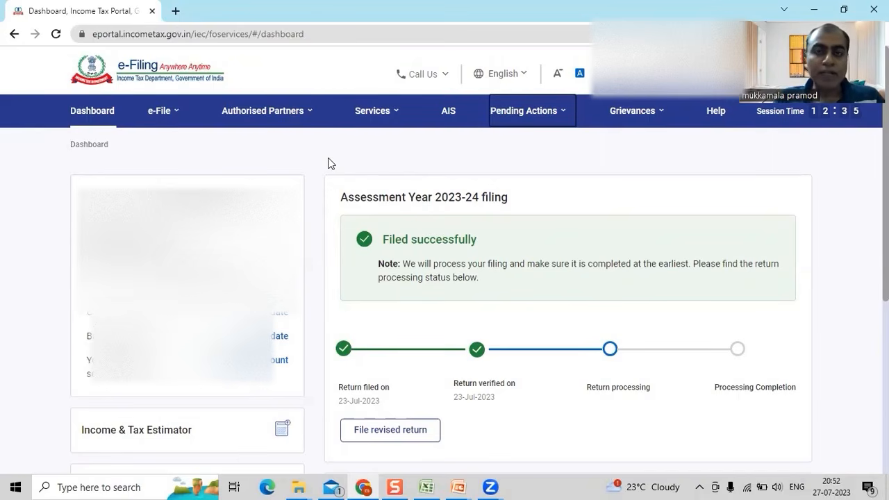
Open the page for filing income tax forms
{"action": "left_click", "coordinate": [161, 111]}
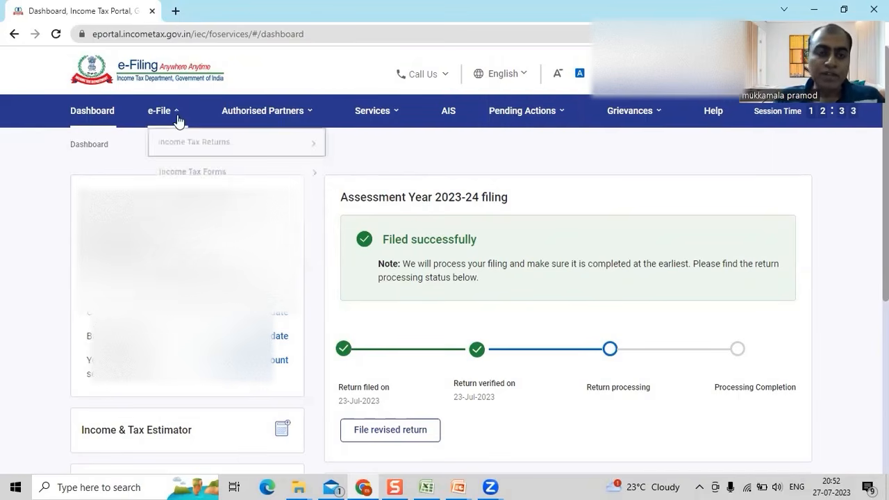
{"action": "mouse_move", "coordinate": [182, 147]}
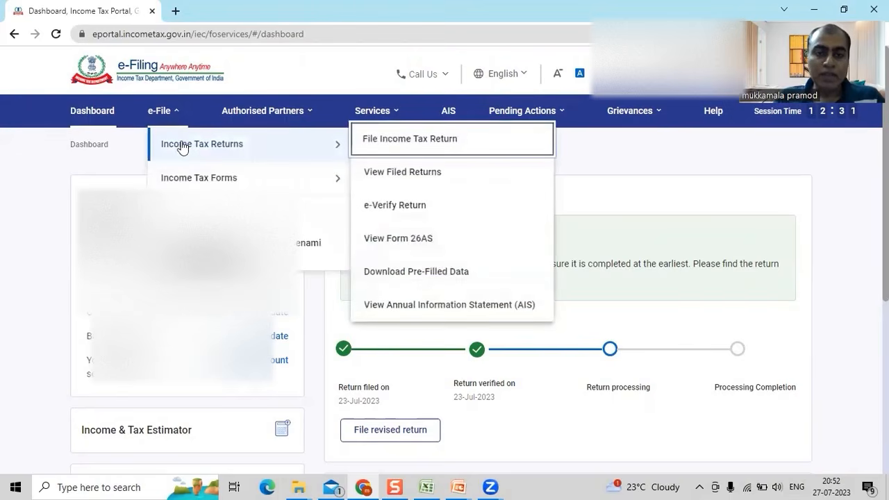
{"action": "mouse_move", "coordinate": [184, 177]}
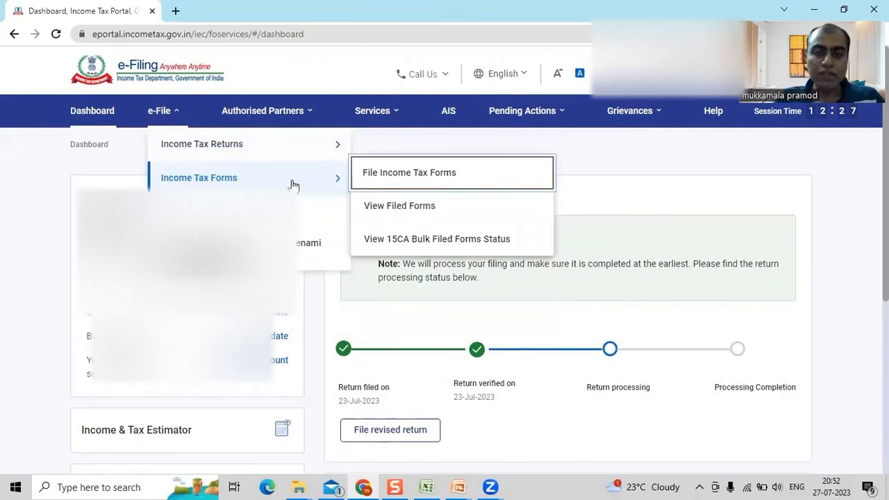
{"action": "left_click", "coordinate": [396, 179]}
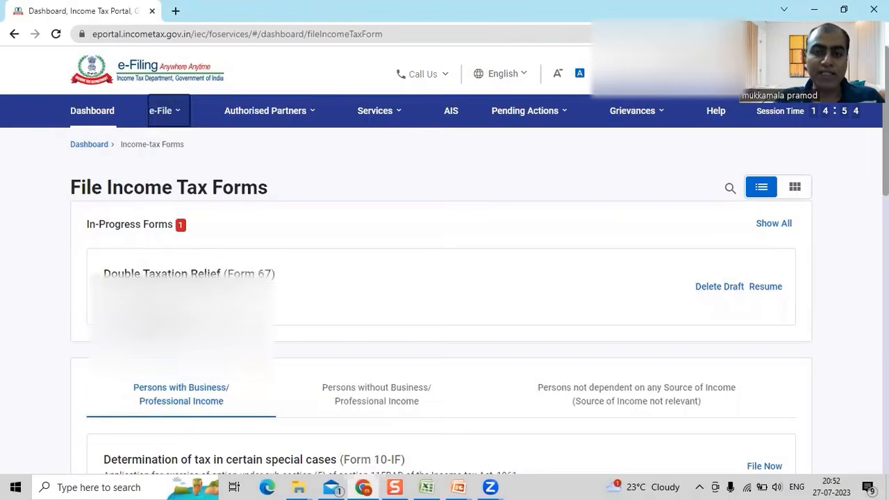
Find Double Taxation Relief (Form 67) among forms for persons not dependent on any source of income and start a new filing
{"action": "scroll", "coordinate": [445, 309], "scroll_direction": "down", "scroll_amount": 3}
{"action": "scroll", "coordinate": [445, 310], "scroll_direction": "down", "scroll_amount": 1}
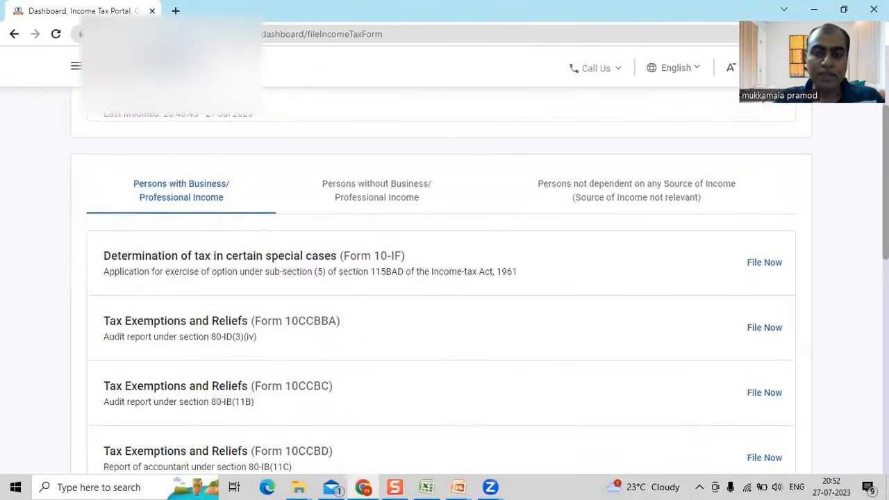
{"action": "left_click", "coordinate": [664, 204]}
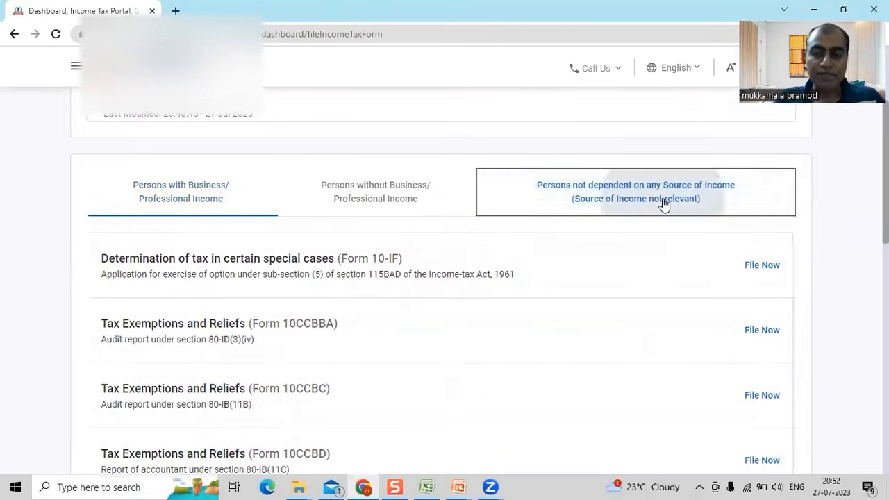
{"action": "scroll", "coordinate": [445, 278], "scroll_direction": "down", "scroll_amount": 4}
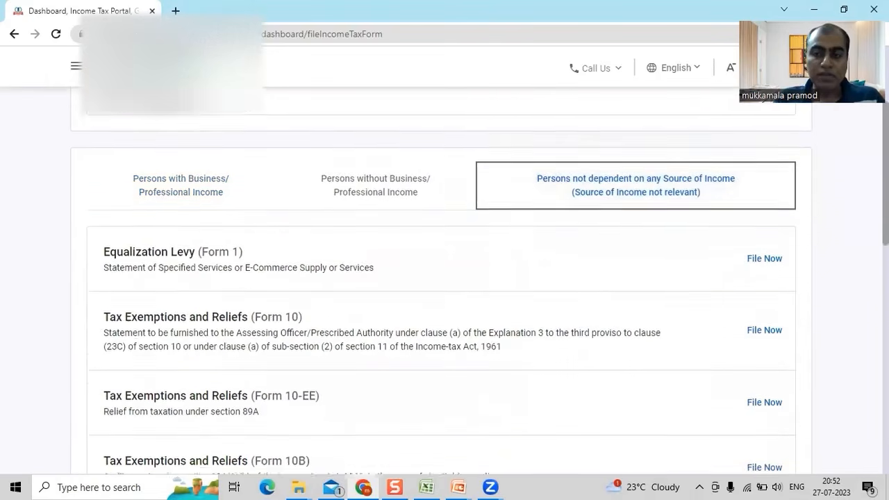
{"action": "scroll", "coordinate": [444, 278], "scroll_direction": "down", "scroll_amount": 5}
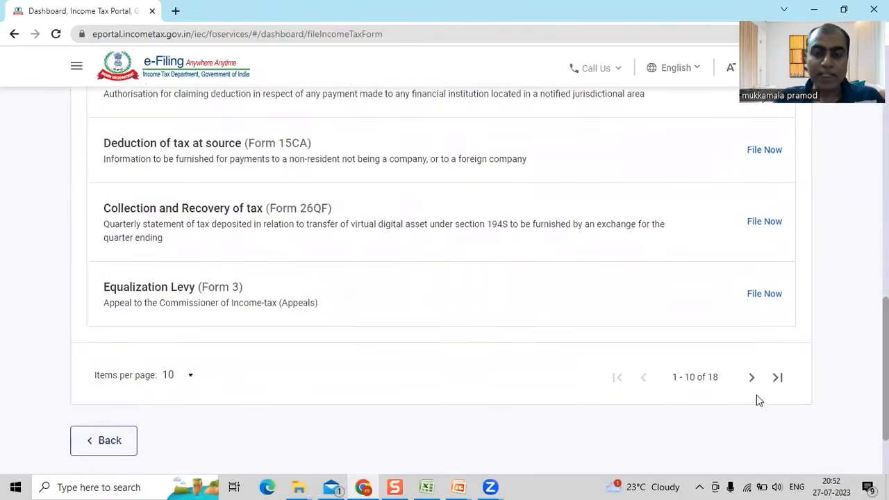
{"action": "left_click", "coordinate": [752, 378]}
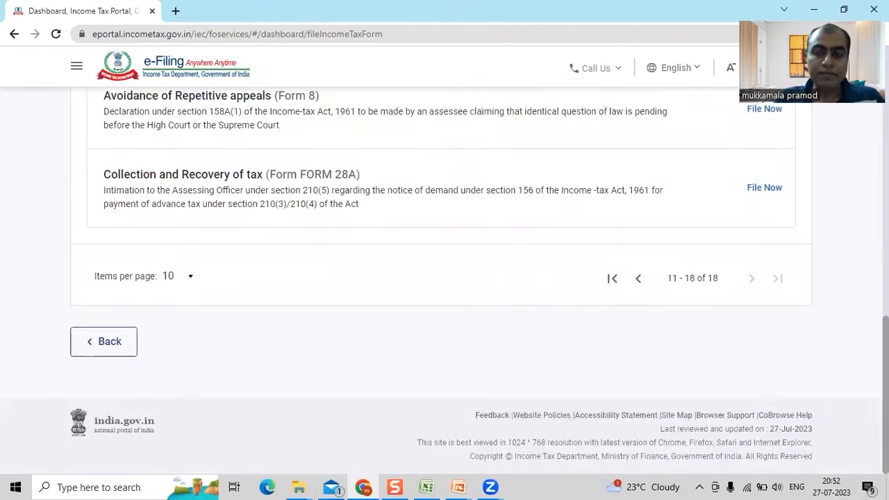
{"action": "scroll", "coordinate": [444, 278], "scroll_direction": "up", "scroll_amount": 4}
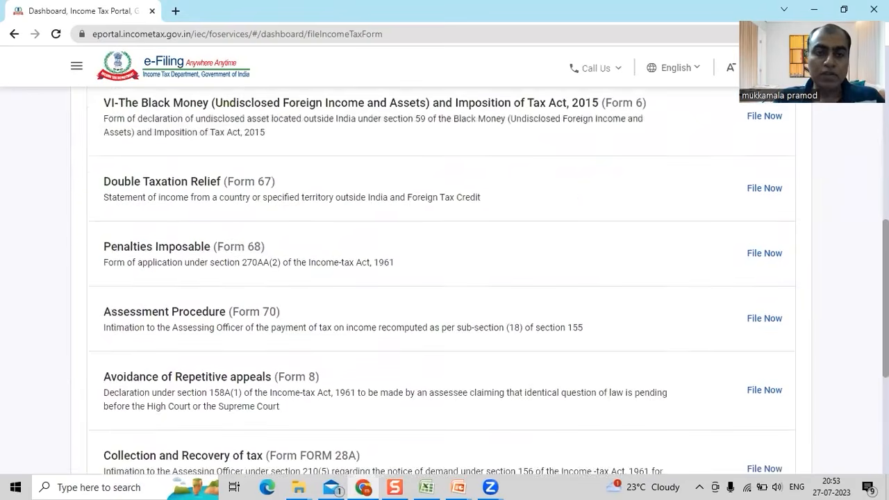
{"action": "right_click", "coordinate": [767, 217]}
{"action": "left_click", "coordinate": [585, 209]}
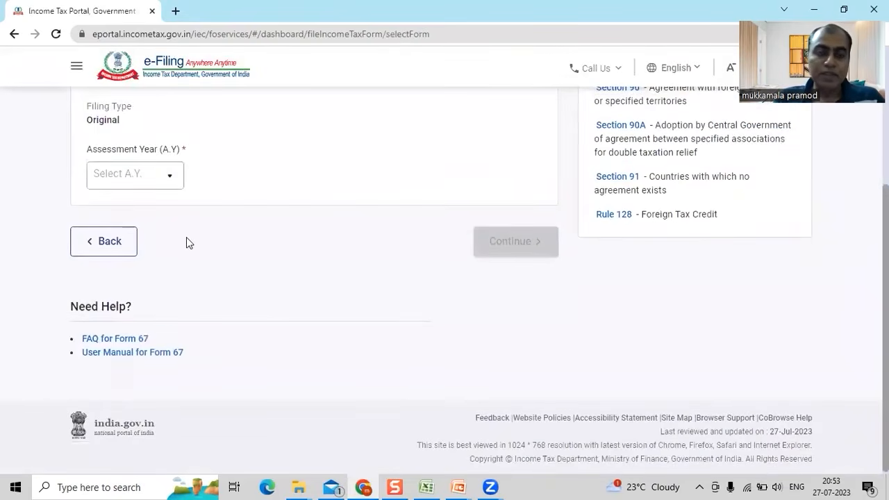
Select assessment year 2023-24 for the new Form 67 filing, but return to the forms list without continuing
{"action": "left_click", "coordinate": [168, 184]}
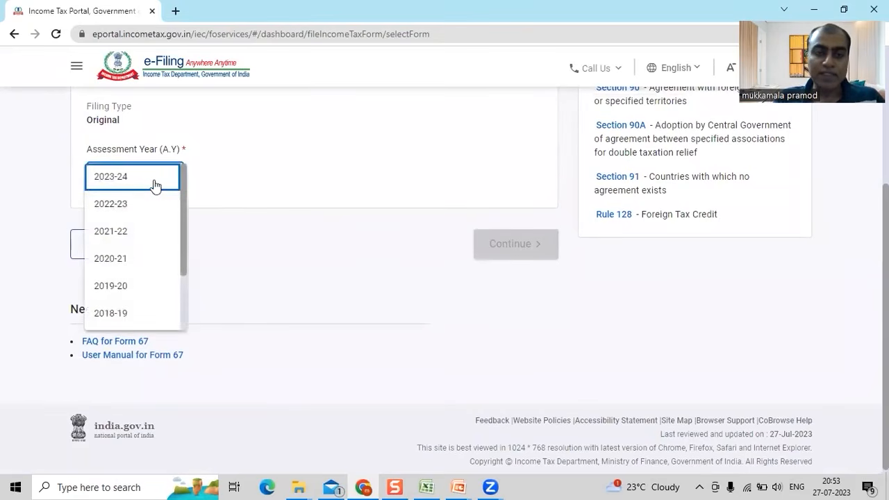
{"action": "left_click", "coordinate": [155, 184]}
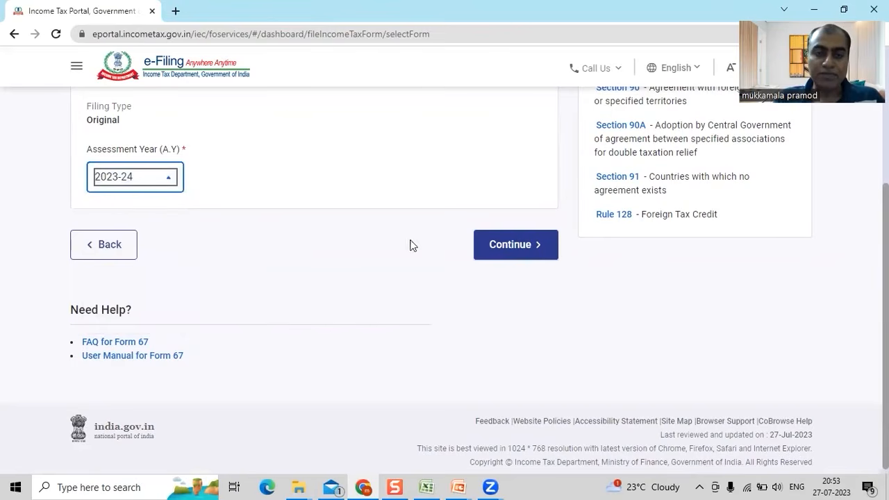
{"action": "left_click", "coordinate": [125, 254]}
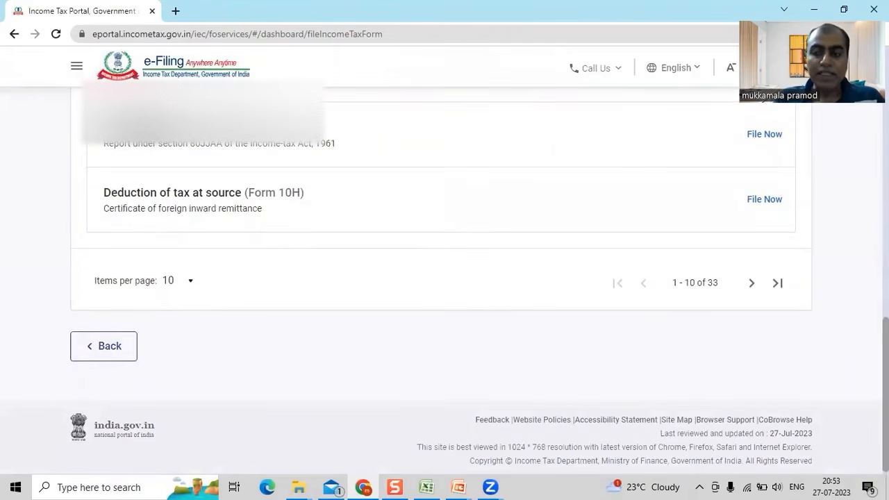
Resume the in-progress Double Taxation Relief (Form 67) draft and get started to reach its list of sections
{"action": "scroll", "coordinate": [445, 278], "scroll_direction": "up", "scroll_amount": 8}
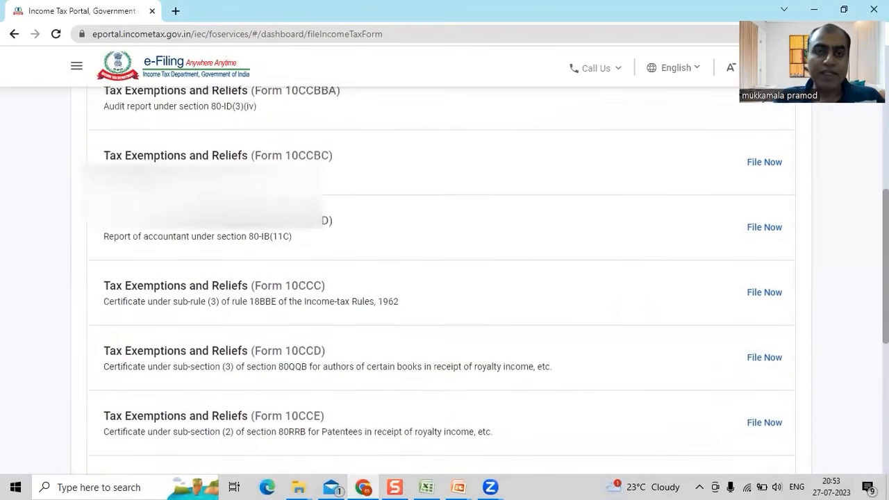
{"action": "scroll", "coordinate": [718, 154], "scroll_direction": "up", "scroll_amount": 3}
{"action": "right_click", "coordinate": [718, 155]}
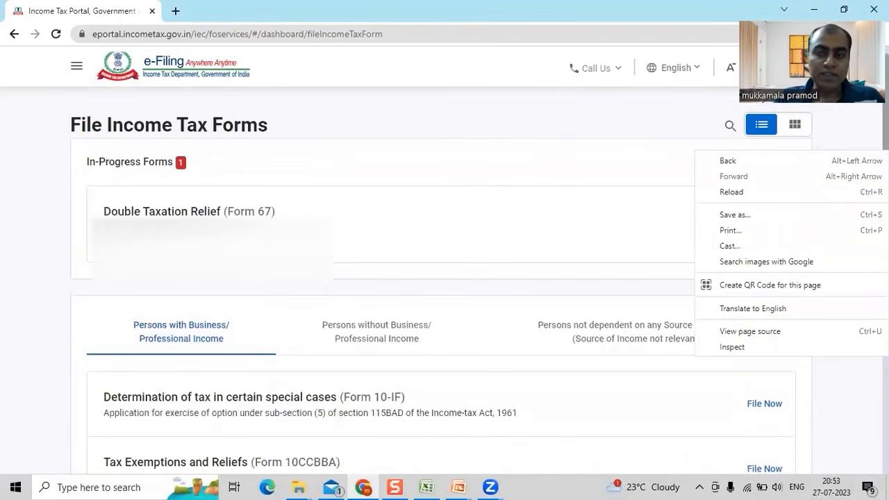
{"action": "left_click", "coordinate": [686, 179]}
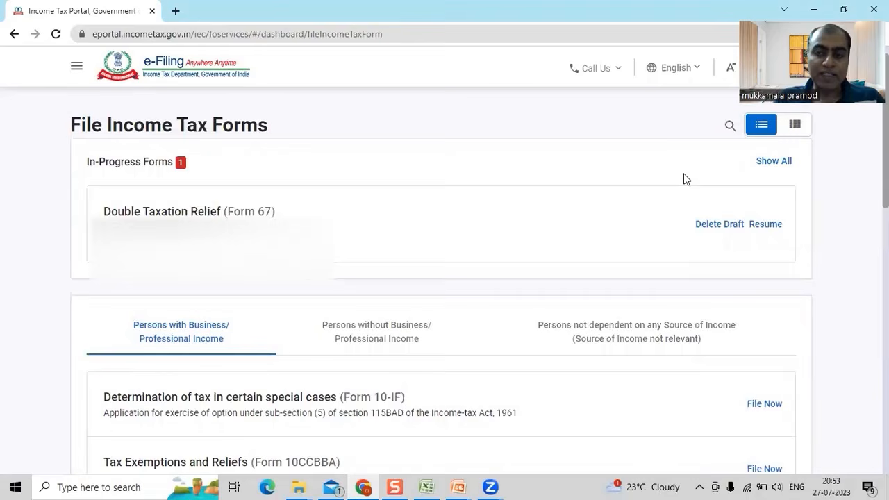
{"action": "left_click", "coordinate": [764, 229]}
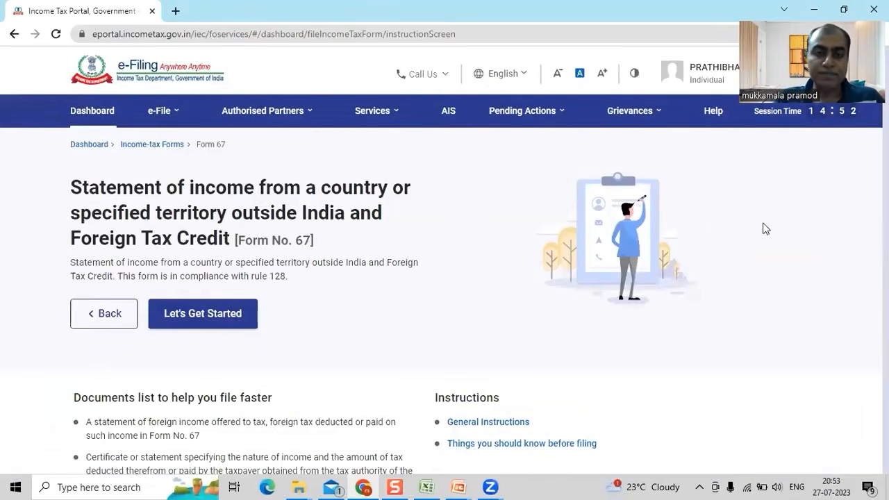
{"action": "left_click", "coordinate": [243, 321]}
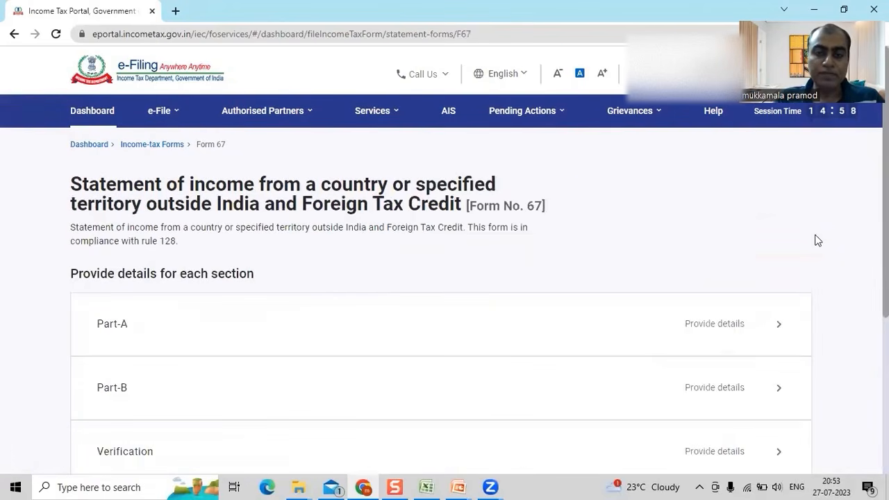
Open Part-A of Form 67 and add a new detail entry for foreign income and tax credit
{"action": "scroll", "coordinate": [444, 278], "scroll_direction": "down", "scroll_amount": 2}
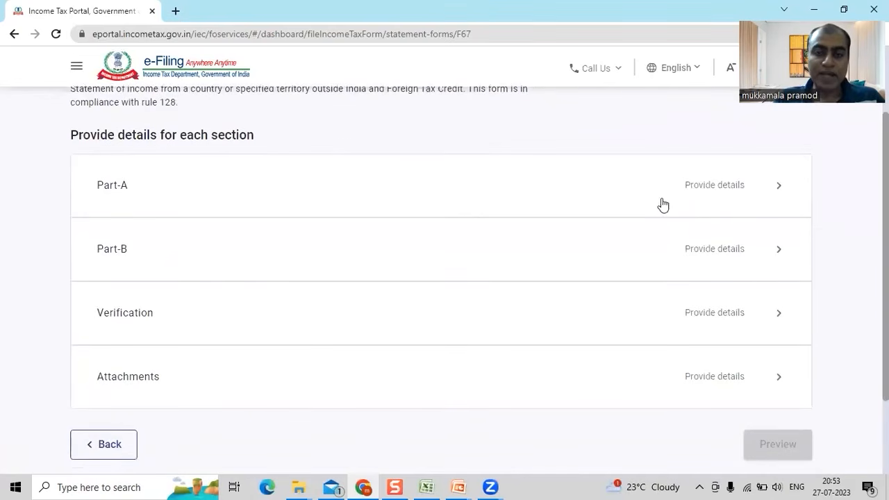
{"action": "left_click", "coordinate": [620, 210]}
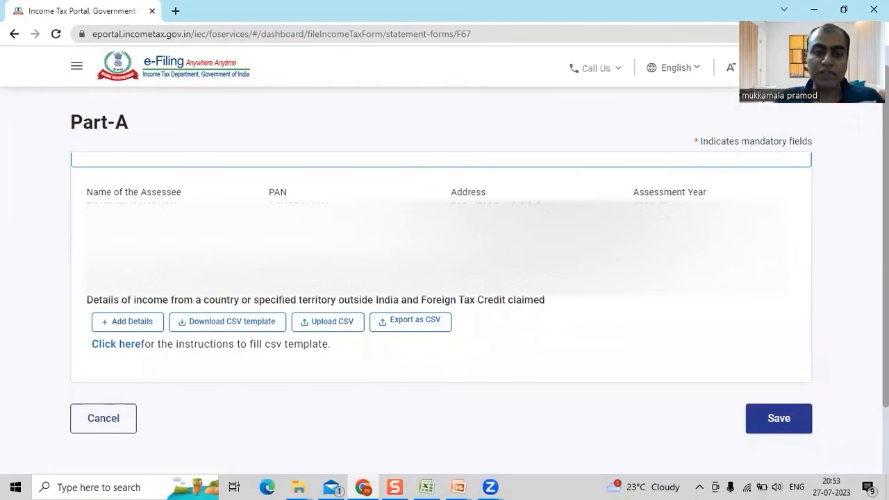
{"action": "left_click", "coordinate": [144, 329]}
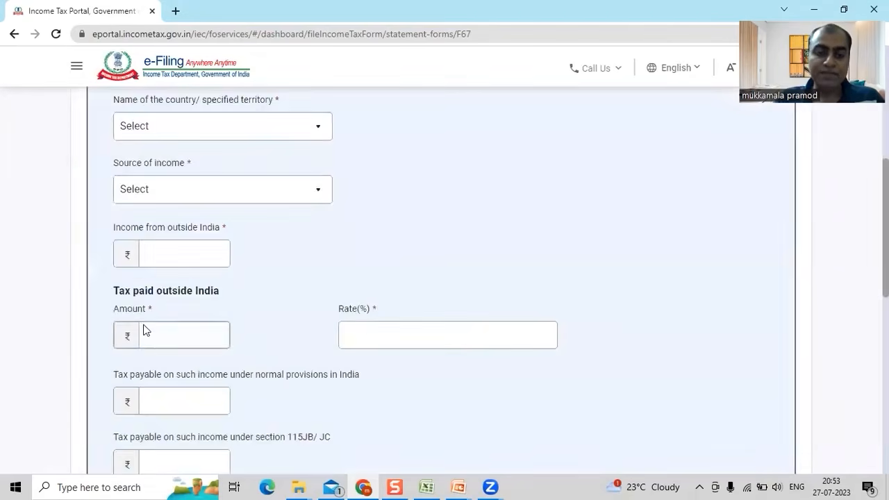
{"action": "scroll", "coordinate": [805, 314], "scroll_direction": "up", "scroll_amount": 2}
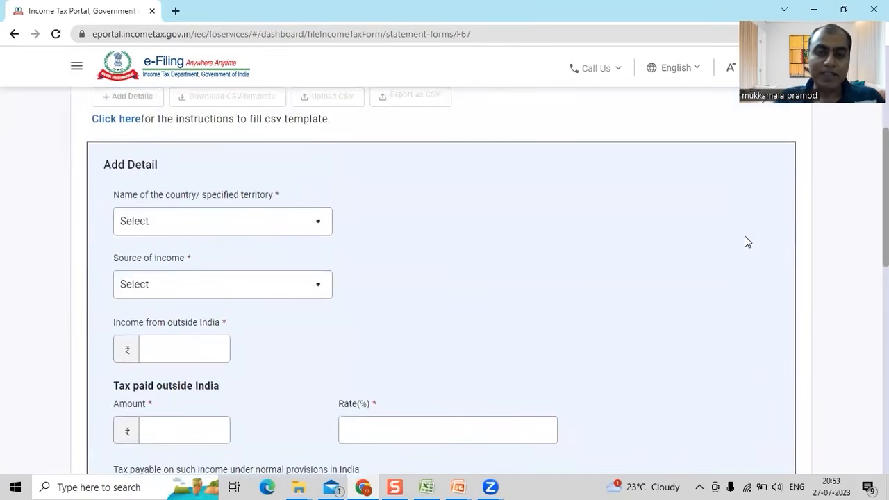
Set the entry's country to Germany and its source of income to Dividend
{"action": "left_click", "coordinate": [326, 222]}
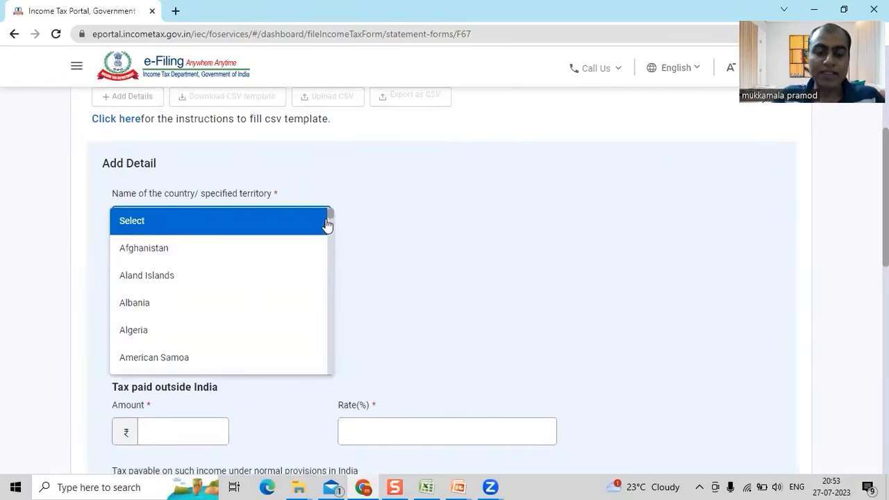
{"action": "type", "text": "ger"}
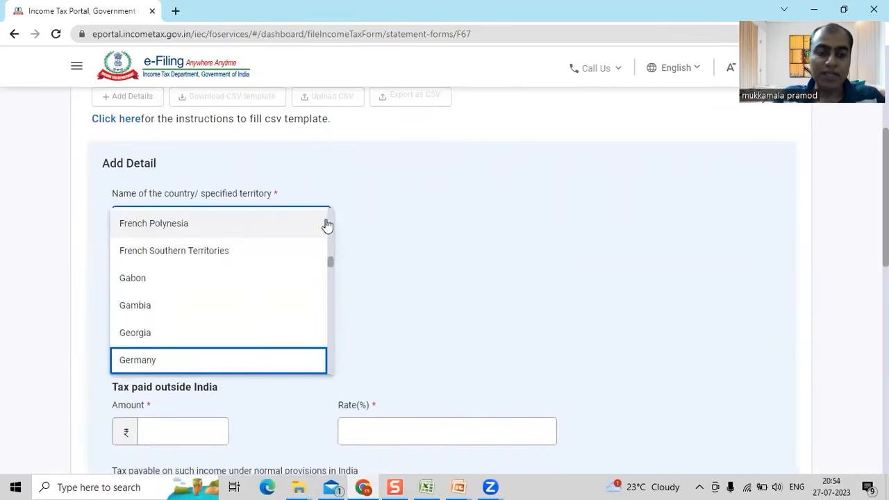
{"action": "key", "text": "Return"}
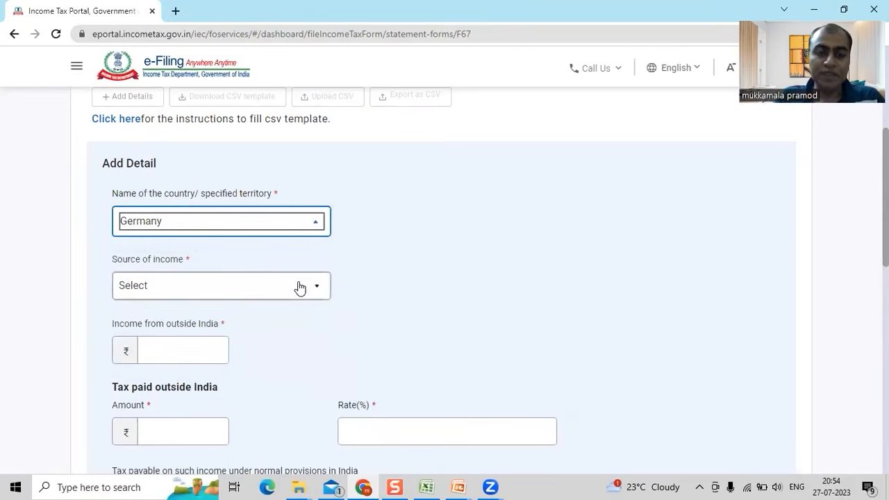
{"action": "left_click", "coordinate": [300, 288]}
{"action": "type", "text": "dend"}
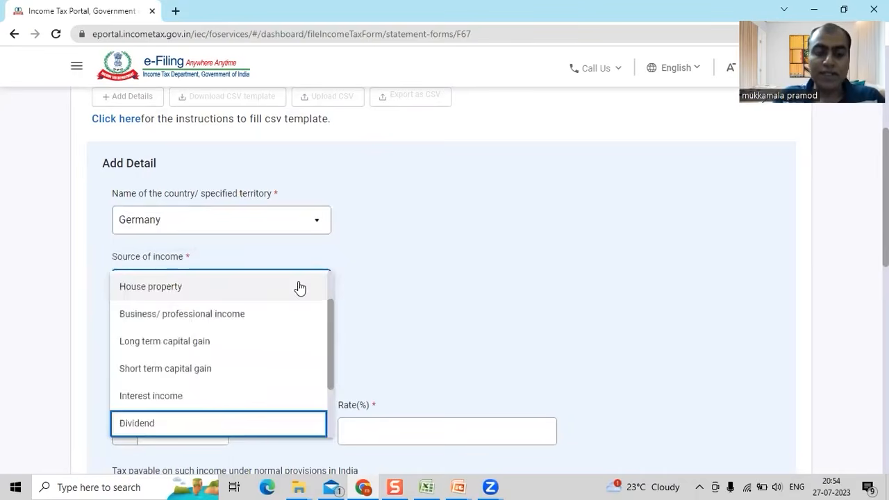
{"action": "key", "text": "Return"}
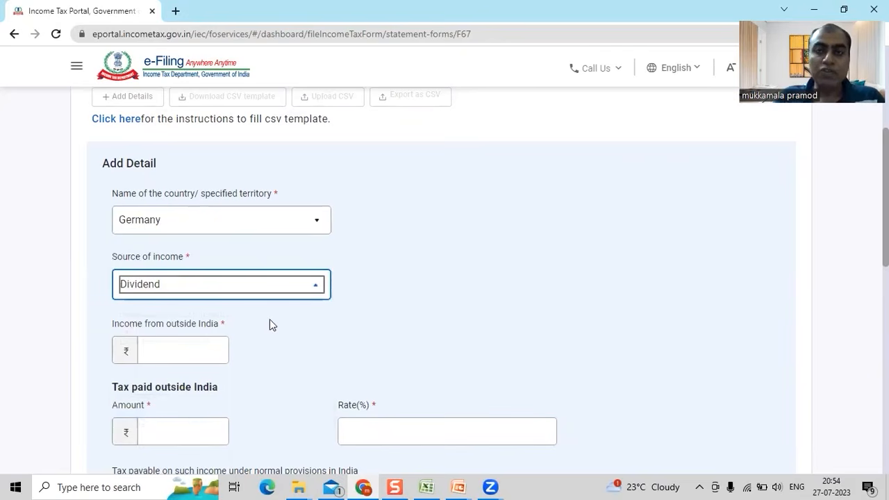
Check the gross total dividend in INR in the Excel workbook and enter 12,144 as the income from outside India
{"action": "key", "text": "Tab"}
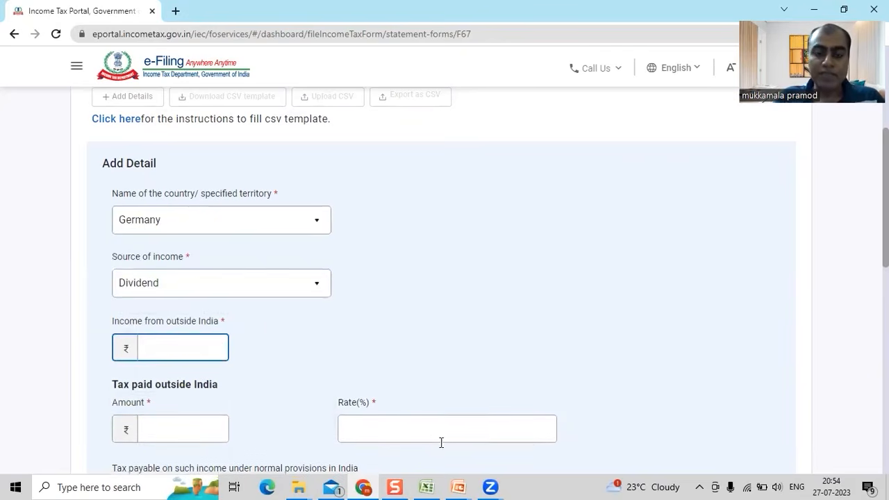
{"action": "left_click", "coordinate": [428, 487]}
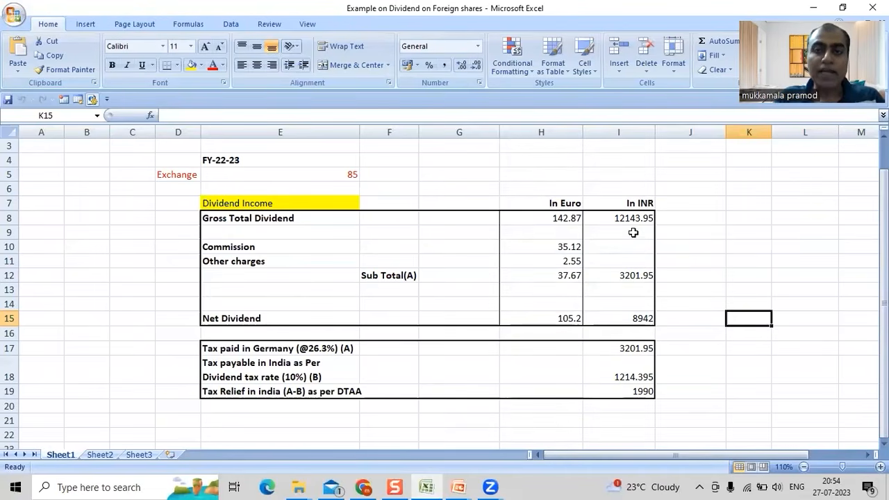
{"action": "key", "text": "alt+Tab"}
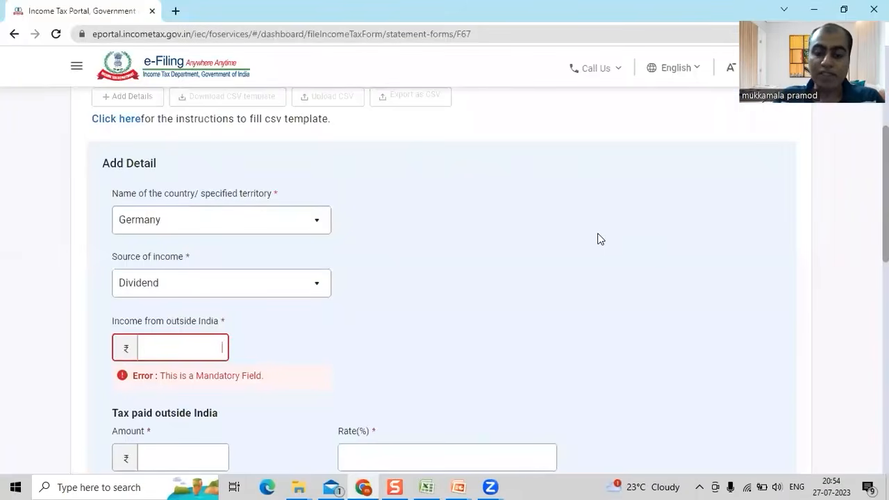
{"action": "type", "text": "12,144"}
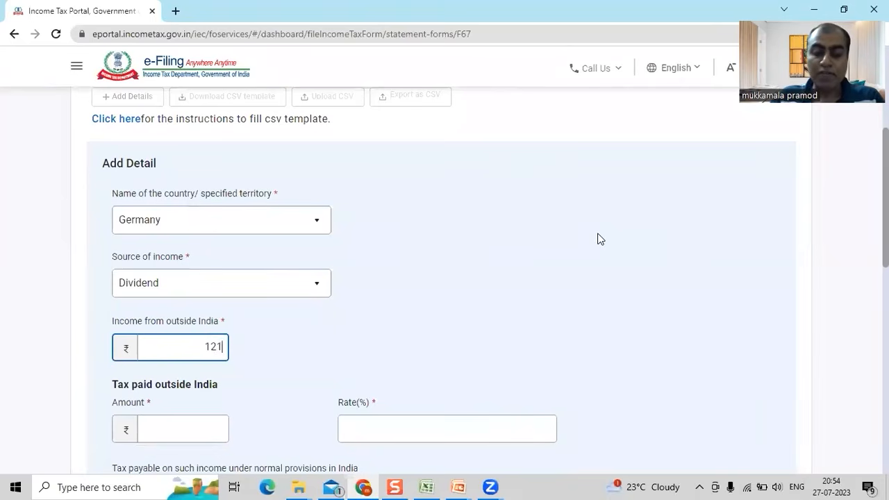
{"action": "left_click", "coordinate": [685, 197]}
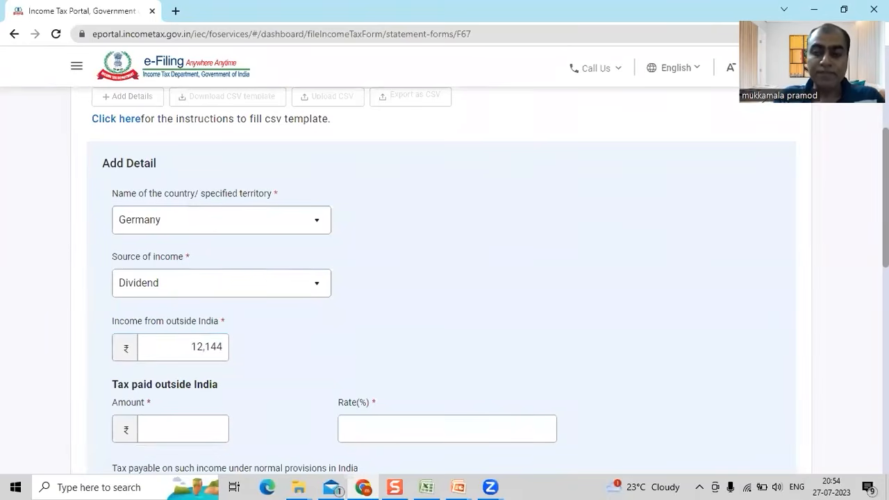
Check the tax paid in Germany in the Excel workbook, and enter 3,201 with a rate of 26.3% as the tax paid outside India
{"action": "scroll", "coordinate": [684, 197], "scroll_direction": "down", "scroll_amount": 2}
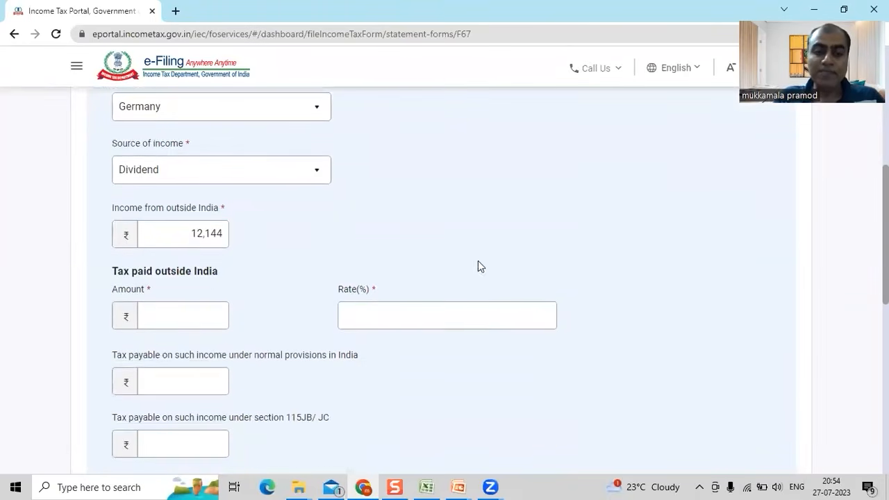
{"action": "left_click", "coordinate": [202, 310]}
{"action": "key", "text": "alt+Tab"}
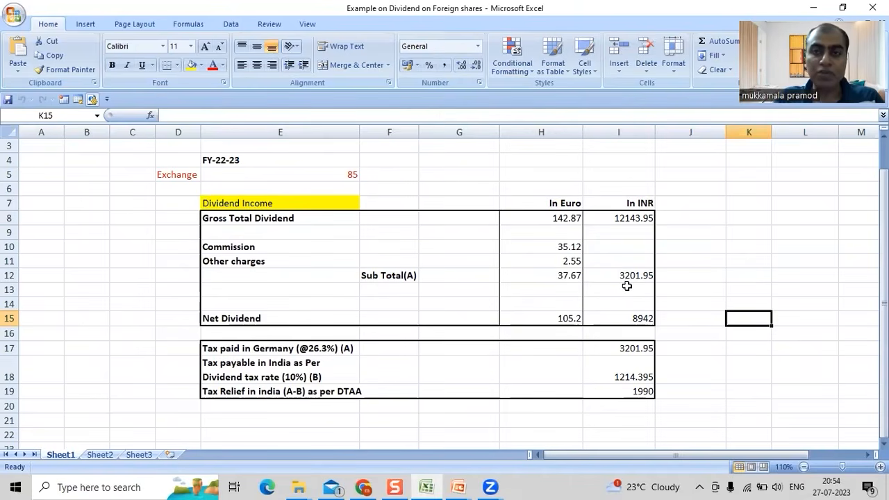
{"action": "key", "text": "alt+Tab"}
{"action": "type", "text": "3,201"}
{"action": "left_click", "coordinate": [402, 317]}
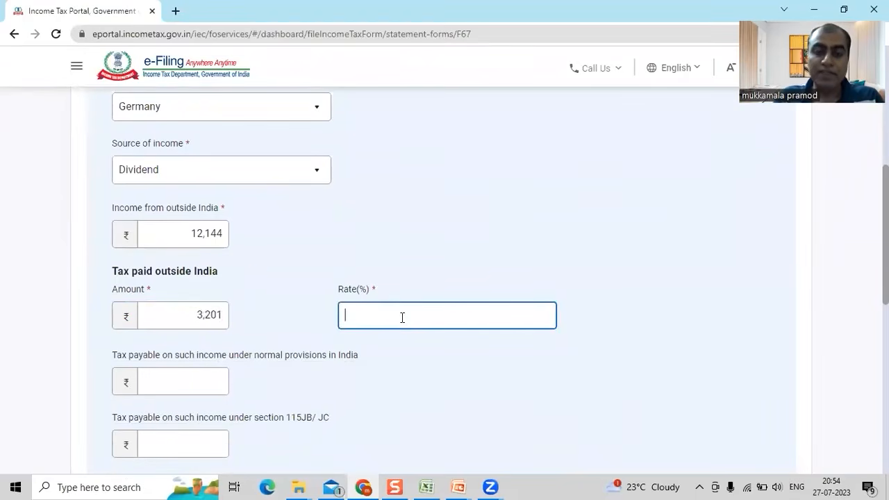
{"action": "type", "text": "26.3"}
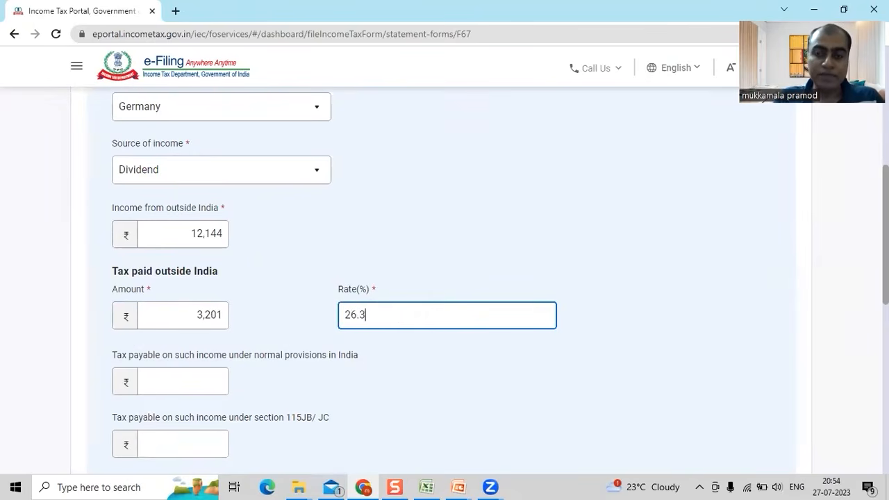
Enter 1214 as the tax payable on this income under normal provisions in India
{"action": "scroll", "coordinate": [867, 312], "scroll_direction": "down", "scroll_amount": 2}
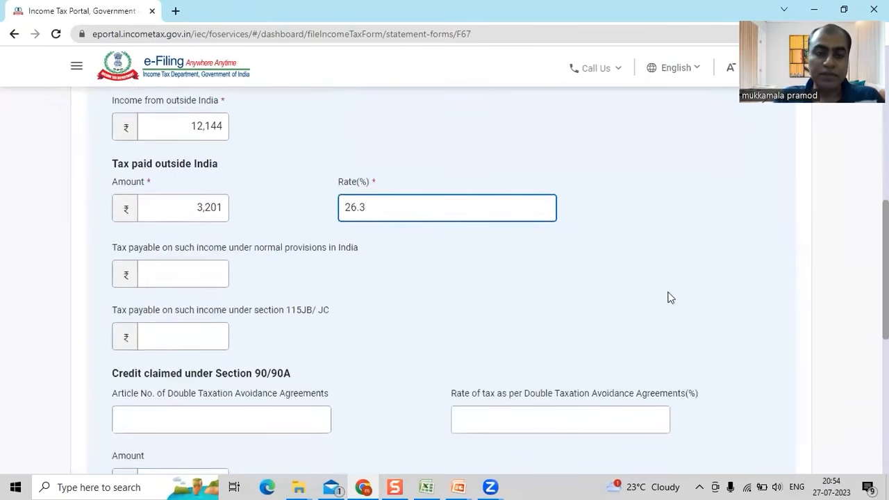
{"action": "left_click", "coordinate": [214, 273]}
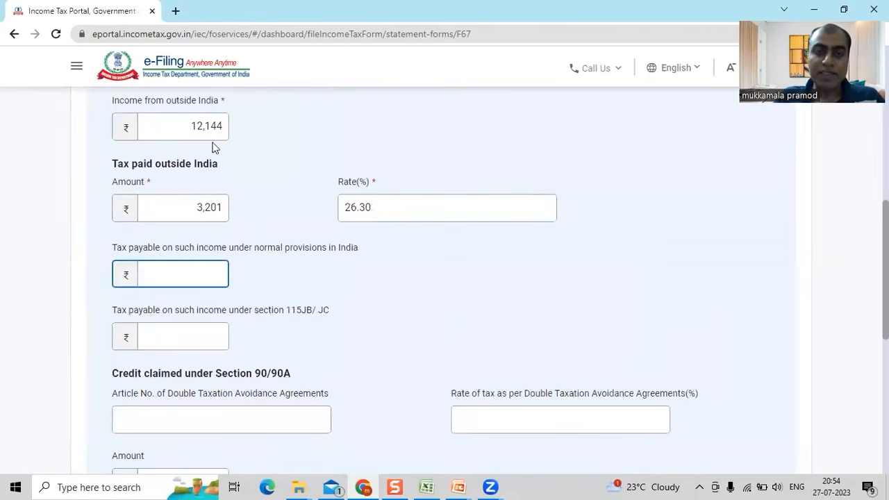
{"action": "type", "text": "12"}
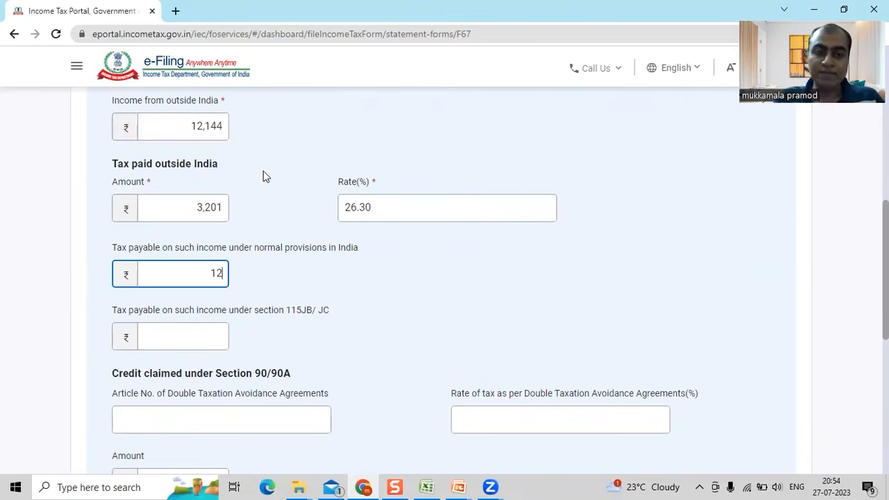
{"action": "type", "text": "14"}
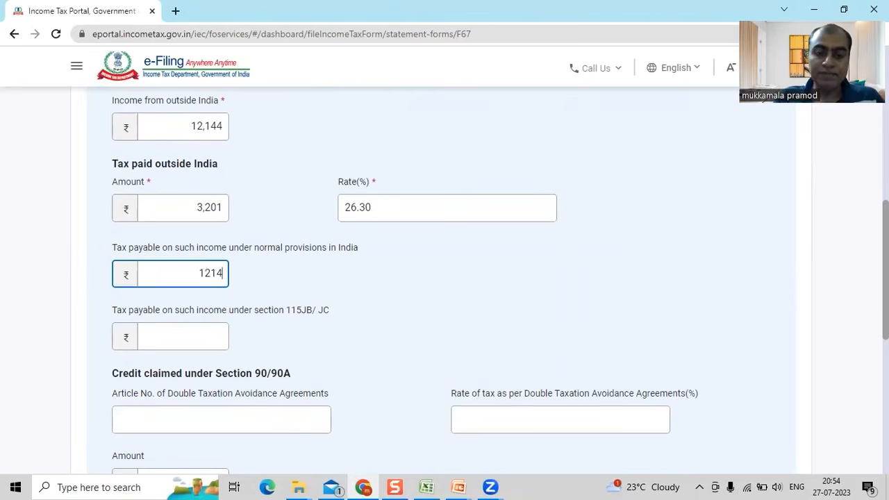
For the credit claimed under Section 90/90A, enter article number 90 and a Double Taxation Avoidance Agreement tax rate of 10%
{"action": "scroll", "coordinate": [526, 324], "scroll_direction": "down", "scroll_amount": 2}
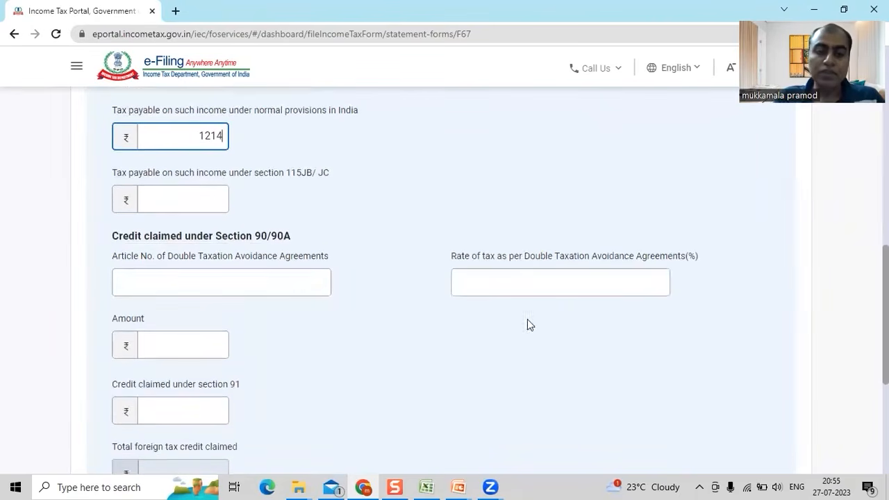
{"action": "left_click", "coordinate": [298, 282]}
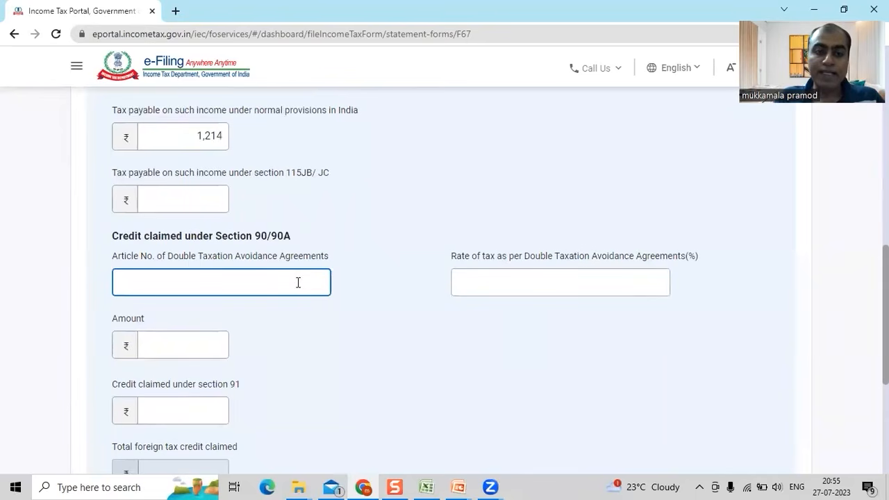
{"action": "type", "text": "90"}
{"action": "left_click", "coordinate": [498, 282]}
{"action": "type", "text": "10"}
{"action": "left_click", "coordinate": [476, 342]}
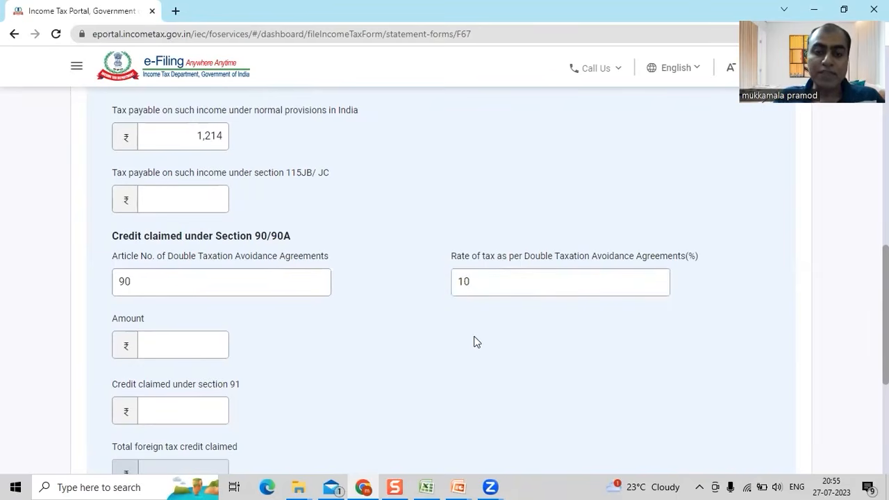
Check the DTAA tax relief in the Excel workbook, enter 1990 as the Section 90/90A credit amount, and add the completed entry
{"action": "left_click", "coordinate": [214, 343]}
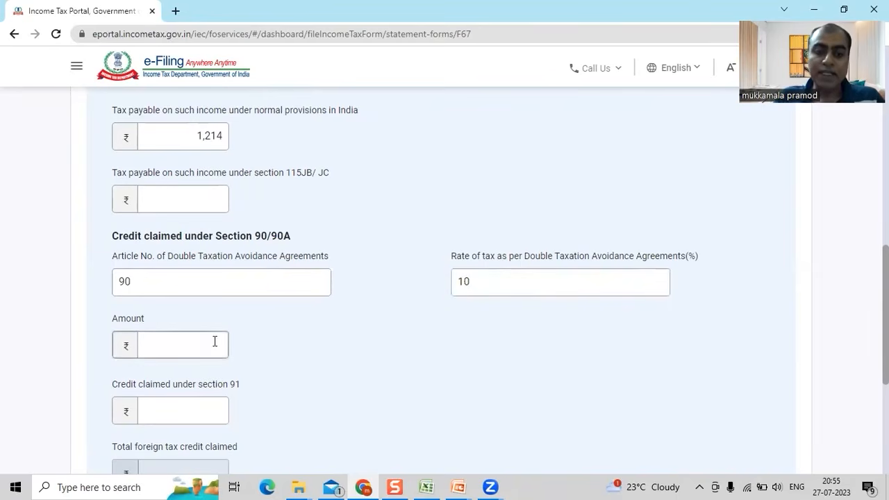
{"action": "key", "text": "alt+Tab"}
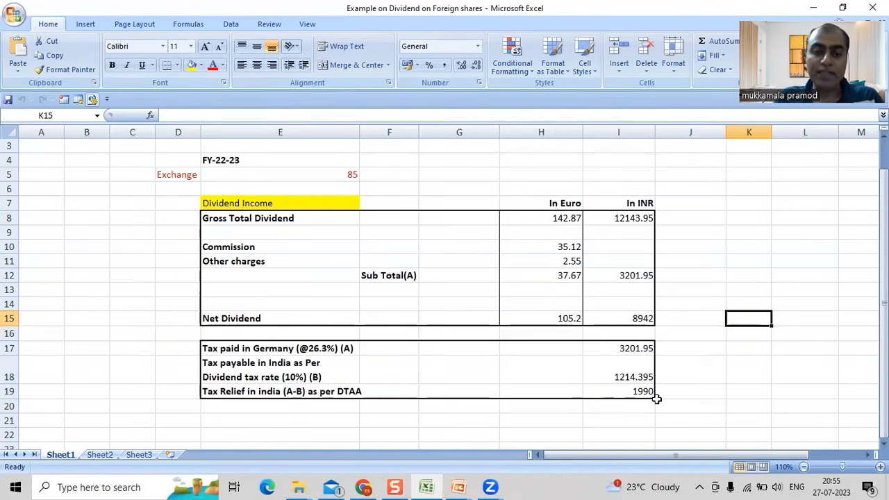
{"action": "key", "text": "alt+Tab"}
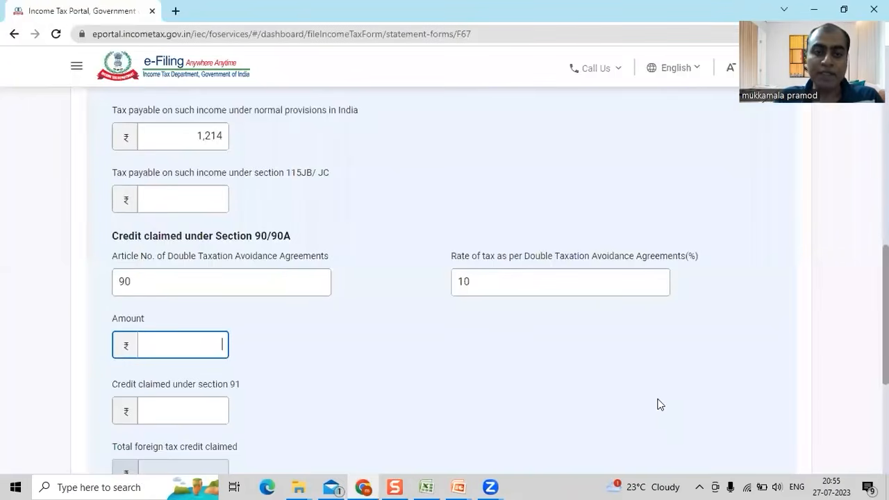
{"action": "type", "text": "1"}
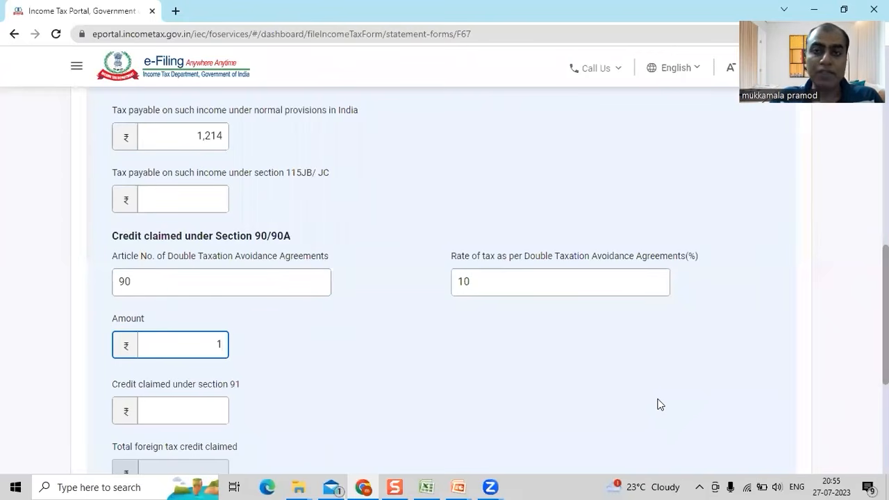
{"action": "type", "text": ",990"}
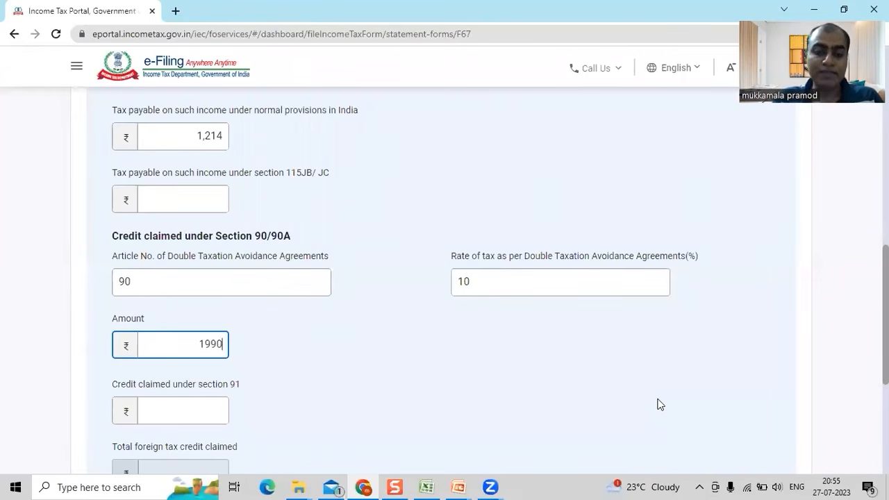
{"action": "left_click", "coordinate": [735, 386]}
{"action": "scroll", "coordinate": [444, 278], "scroll_direction": "down", "scroll_amount": 2}
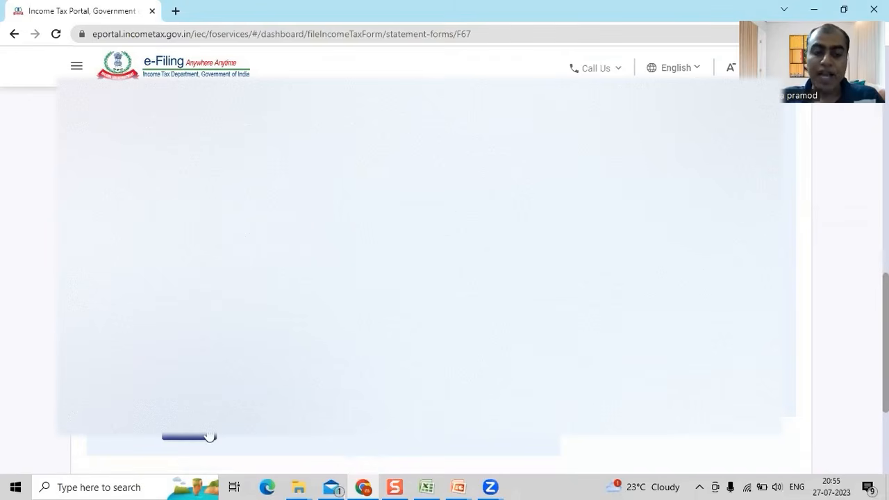
{"action": "left_click", "coordinate": [209, 437]}
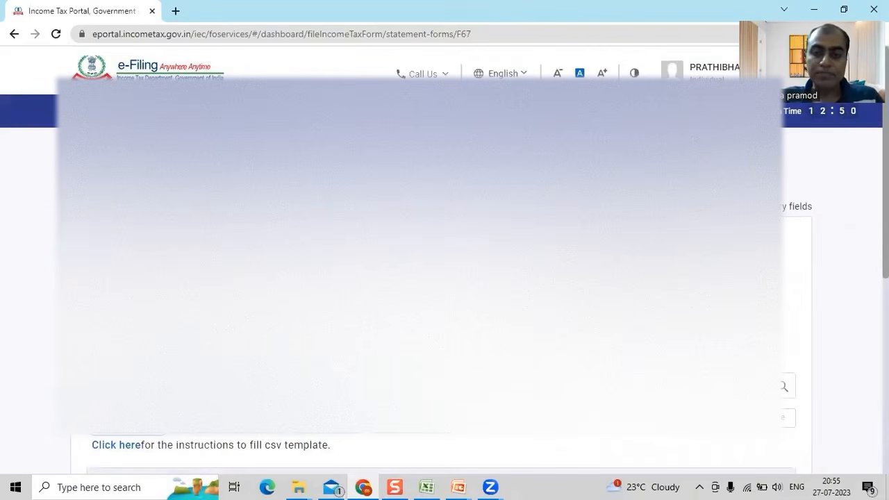
Review all columns of the added Germany dividend entry and save Part-A
{"action": "scroll", "coordinate": [445, 278], "scroll_direction": "down", "scroll_amount": 10}
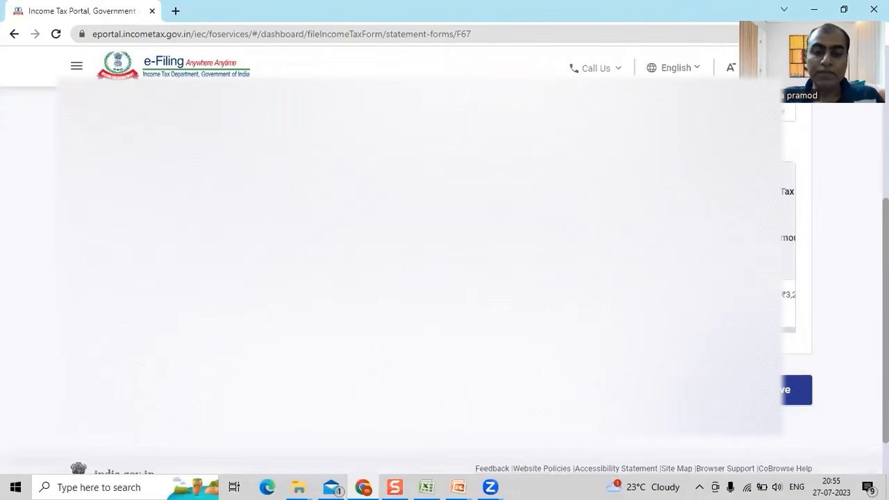
{"action": "left_click_drag", "start_coordinate": [339, 329], "coordinate": [470, 328]}
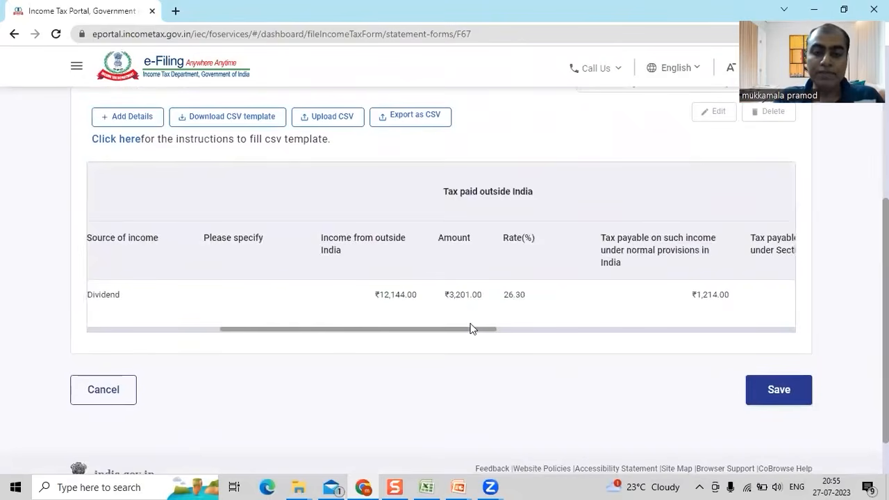
{"action": "left_click", "coordinate": [582, 330]}
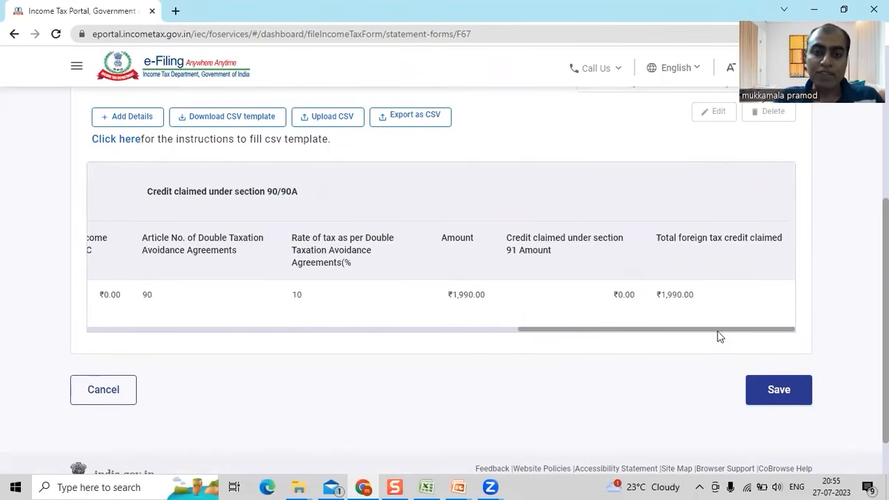
{"action": "left_click", "coordinate": [780, 391]}
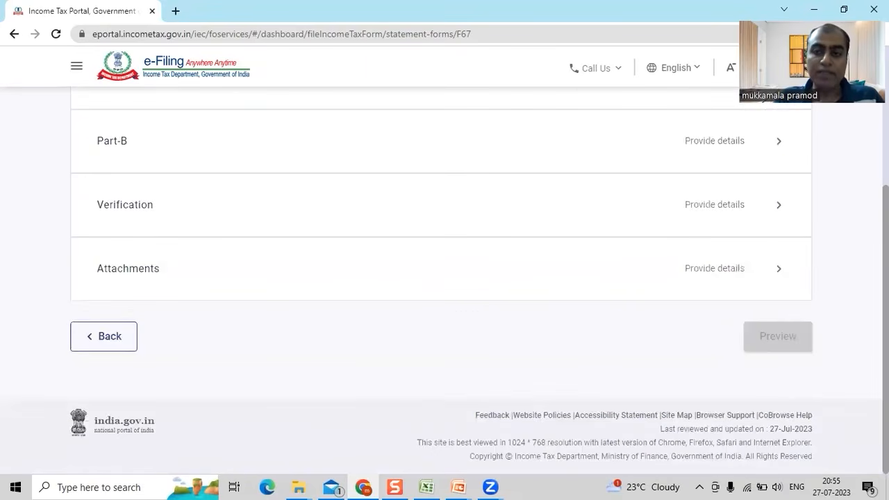
In Part-B, answer No to both the prior foreign tax refund and disputed tax credit questions, and save the section
{"action": "scroll", "coordinate": [444, 278], "scroll_direction": "up", "scroll_amount": 2}
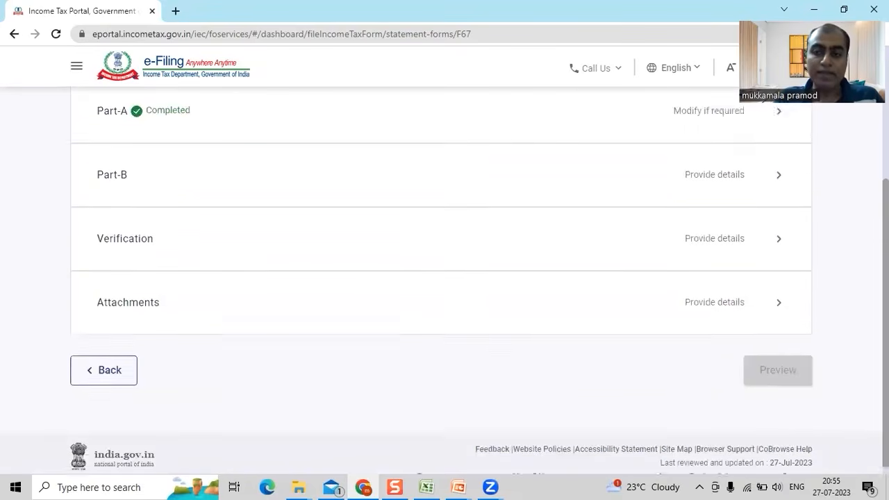
{"action": "left_click", "coordinate": [495, 262]}
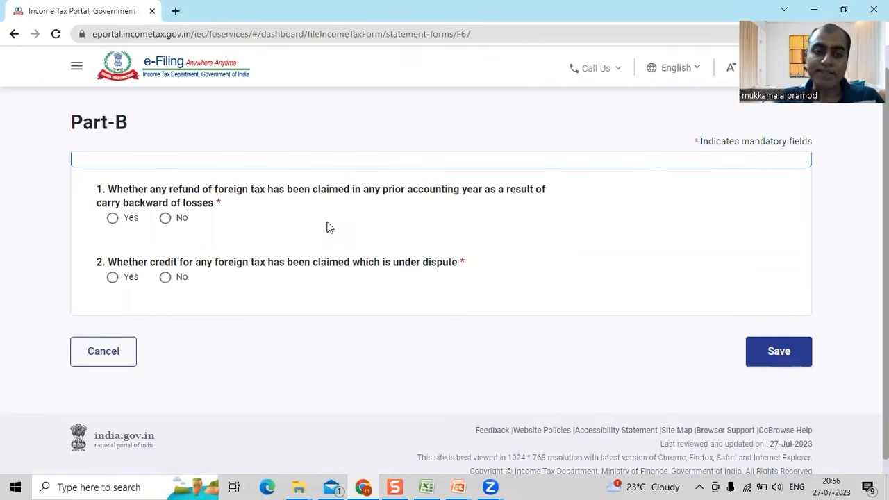
{"action": "left_click", "coordinate": [165, 218]}
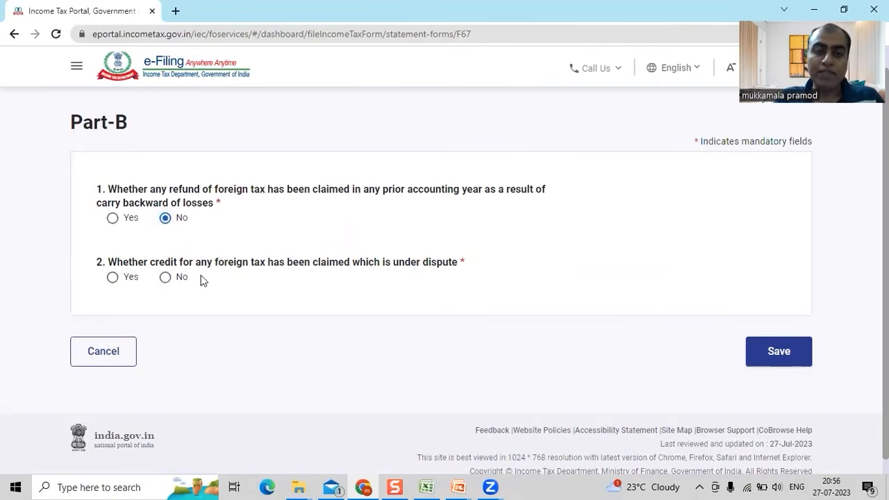
{"action": "left_click", "coordinate": [166, 278]}
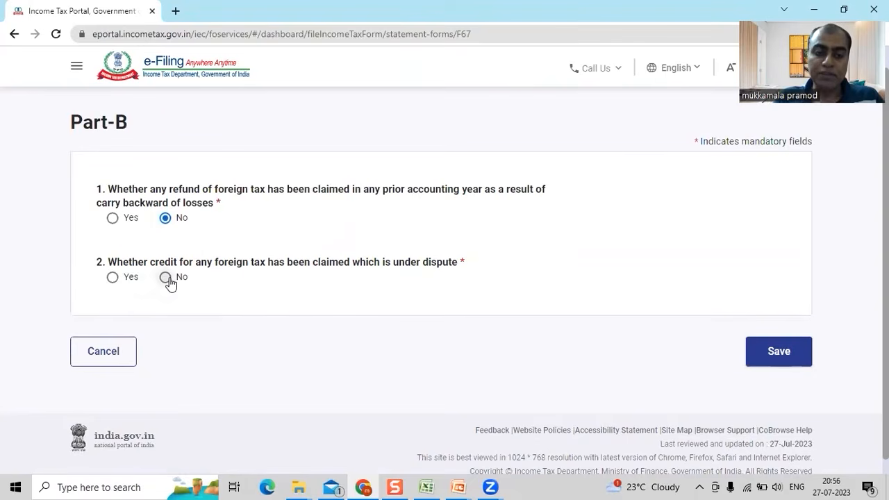
{"action": "left_click", "coordinate": [800, 358]}
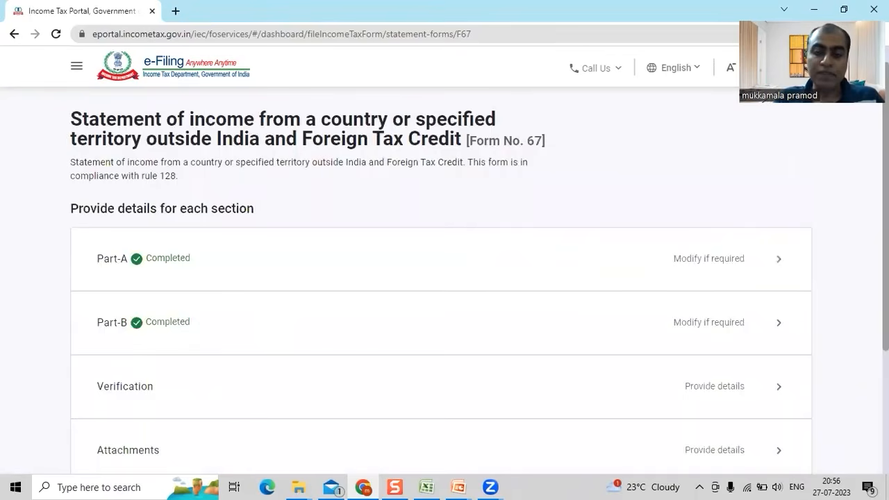
Open the Attachments section to view the required foreign tax proof and file rules, and leave it without attaching anything
{"action": "scroll", "coordinate": [640, 348], "scroll_direction": "down", "scroll_amount": 1}
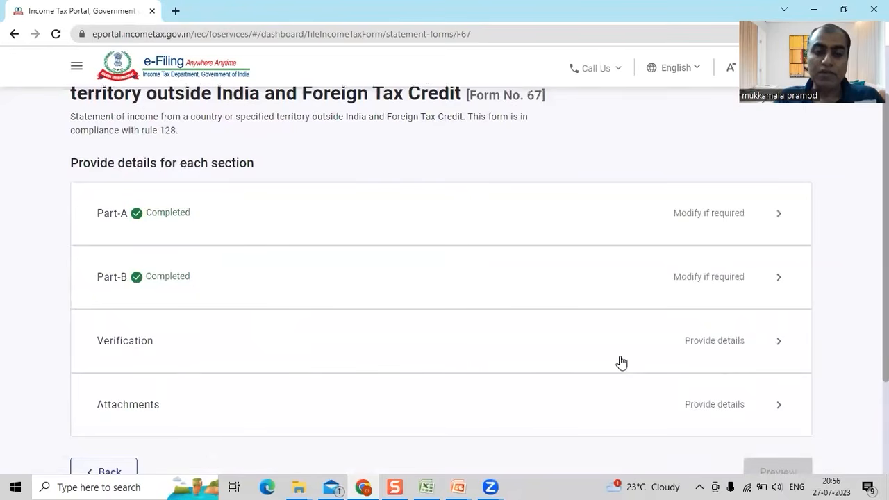
{"action": "left_click", "coordinate": [615, 400]}
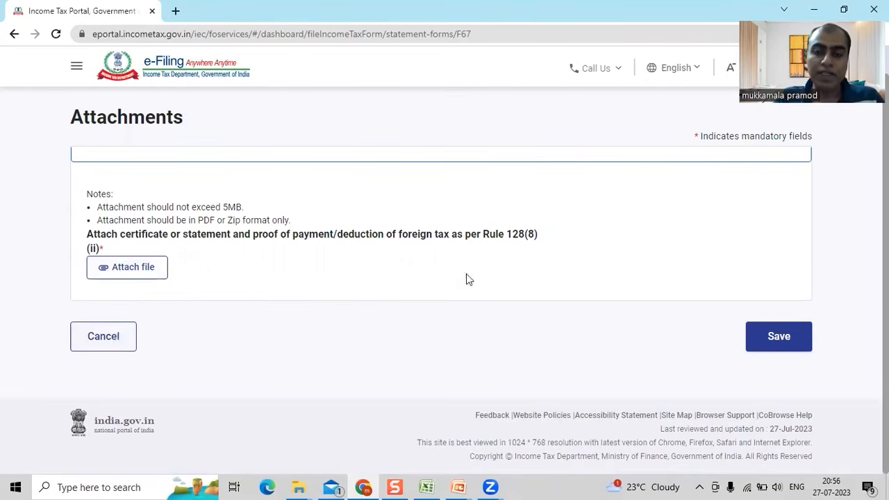
{"action": "left_click", "coordinate": [111, 340]}
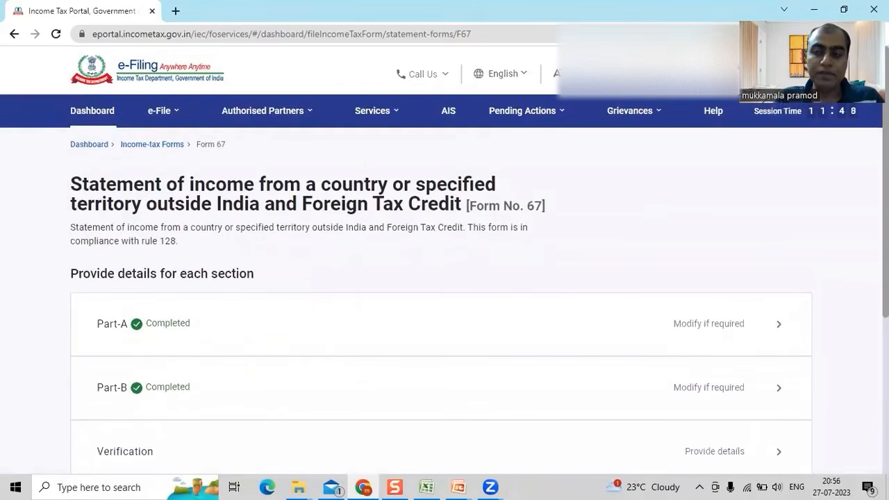
Open the Verification section to examine its declaration and required fields, and return to the section list without saving
{"action": "scroll", "coordinate": [764, 292], "scroll_direction": "down", "scroll_amount": 2}
{"action": "left_click", "coordinate": [685, 334]}
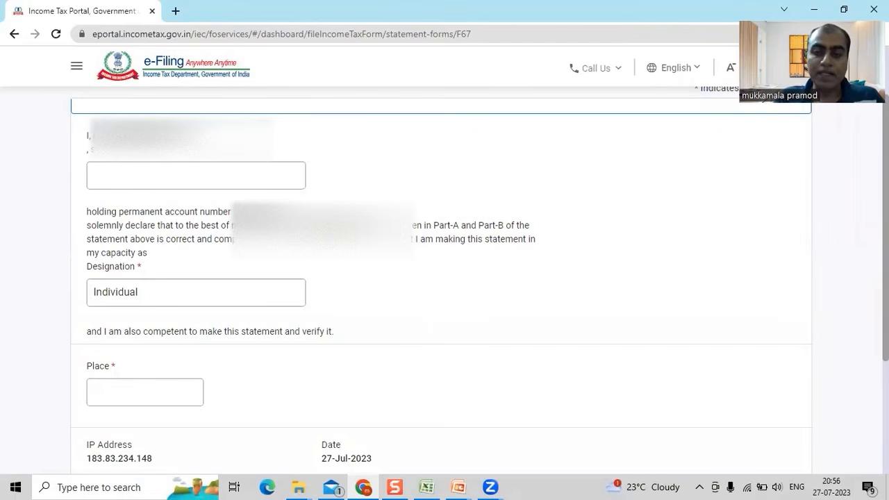
{"action": "scroll", "coordinate": [445, 278], "scroll_direction": "down", "scroll_amount": 2}
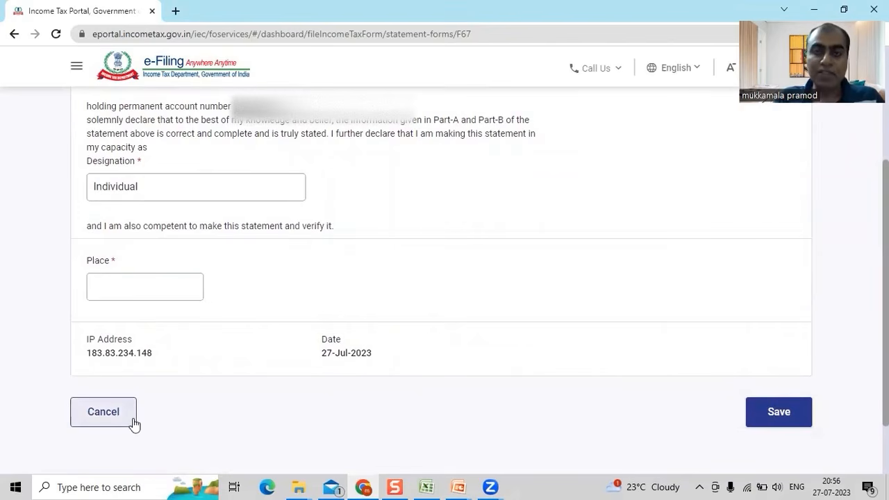
{"action": "left_click", "coordinate": [103, 412]}
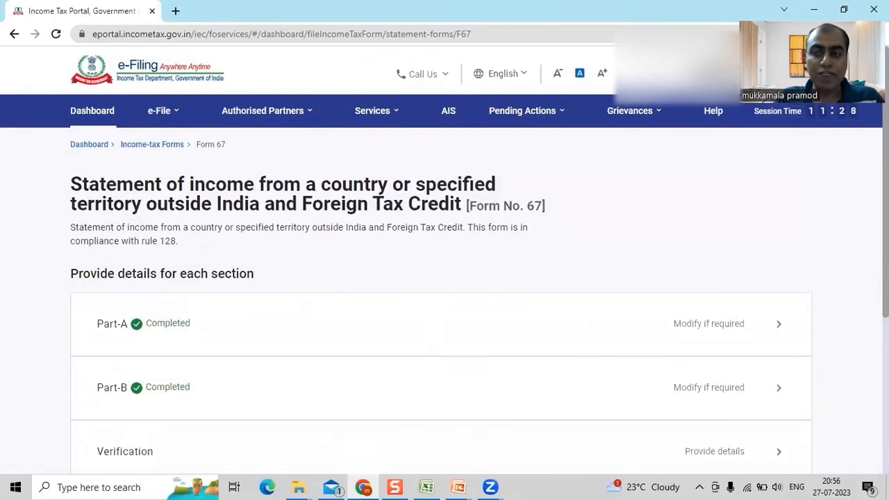
{"action": "scroll", "coordinate": [444, 299], "scroll_direction": "down", "scroll_amount": 3}
{"action": "scroll", "coordinate": [444, 298], "scroll_direction": "down", "scroll_amount": 2}
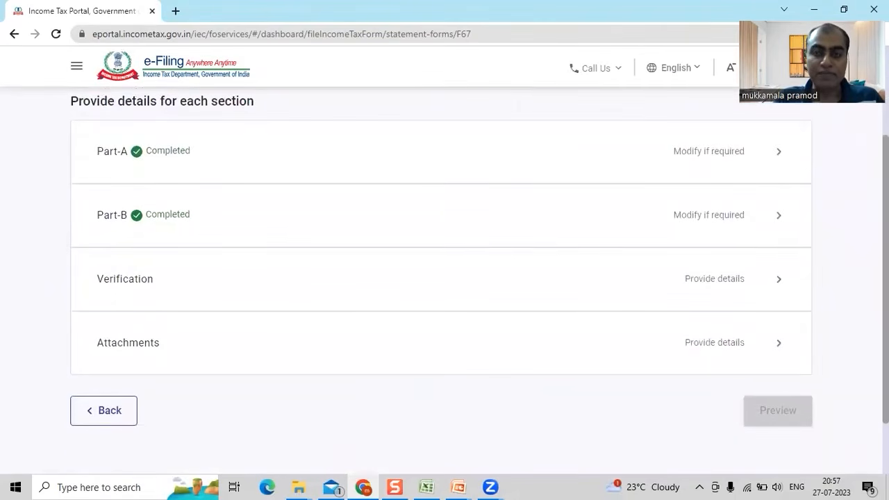